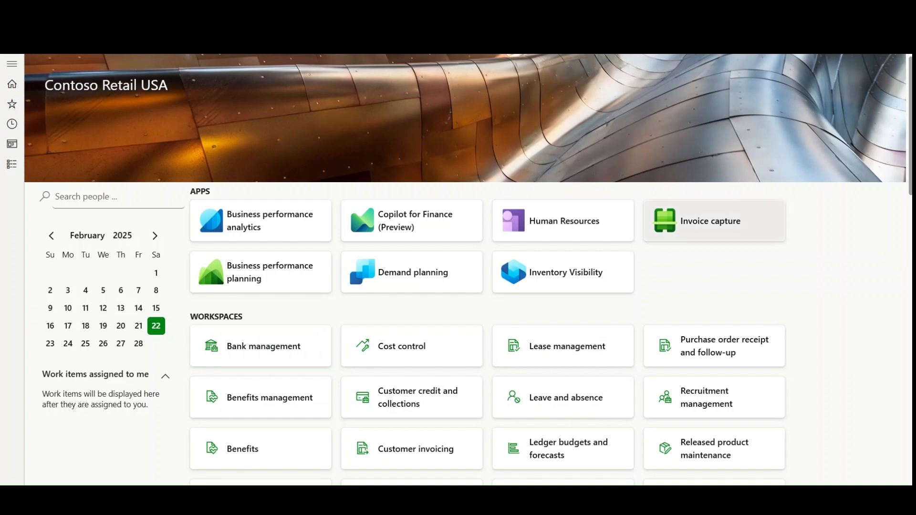
Examine the product-specific batch attributes Concentration and Viscosity of released product CH-001, Sulfuric Acid
{"action": "left_click", "coordinate": [12, 104]}
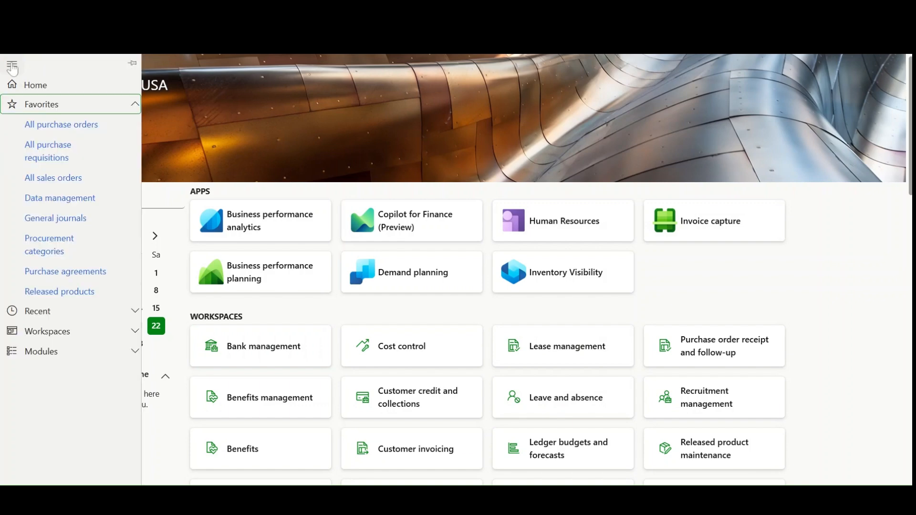
{"action": "left_click", "coordinate": [62, 291]}
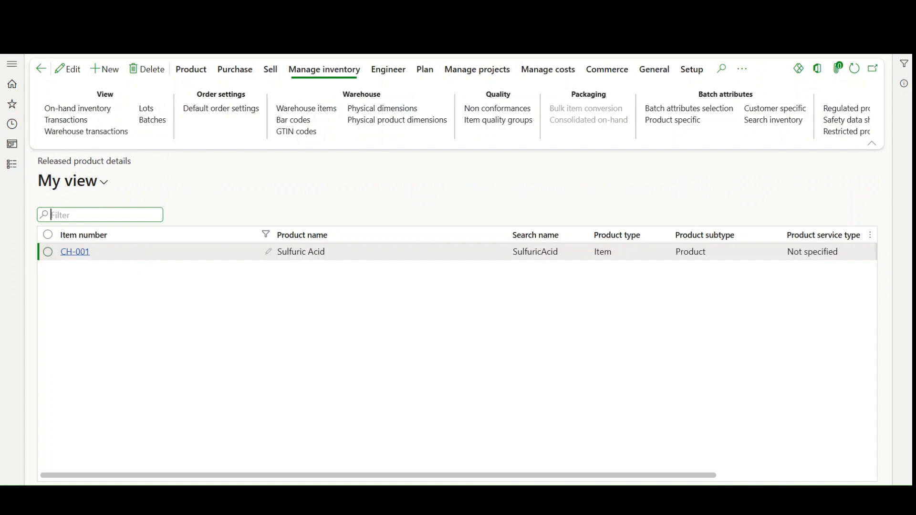
{"action": "left_click", "coordinate": [48, 252]}
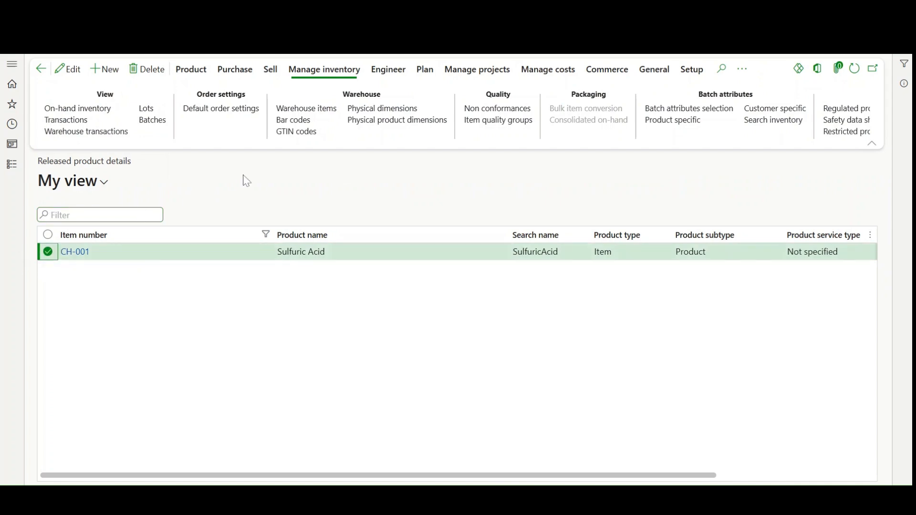
{"action": "left_click", "coordinate": [674, 121]}
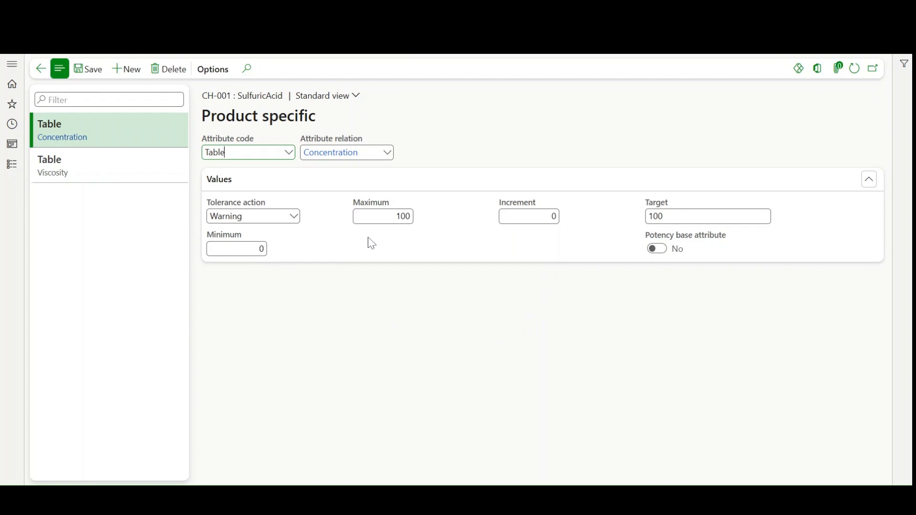
{"action": "left_click", "coordinate": [132, 168]}
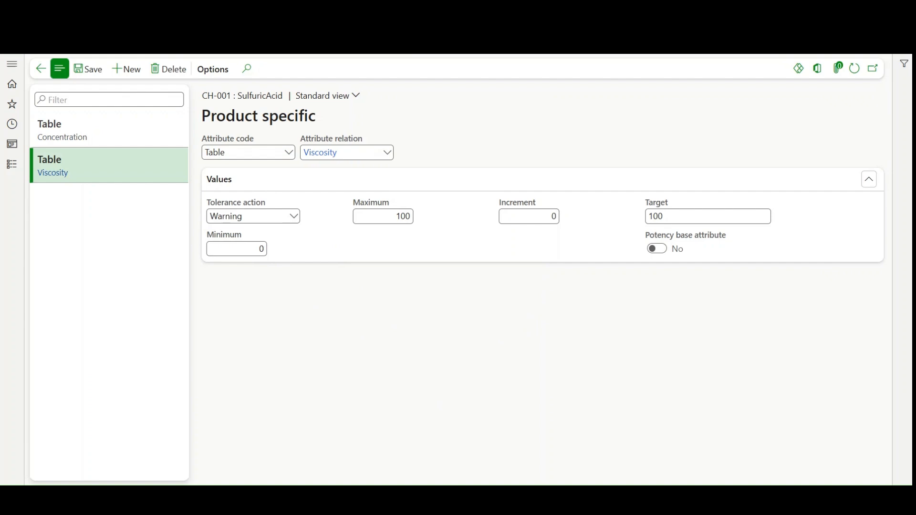
{"action": "left_click", "coordinate": [41, 69]}
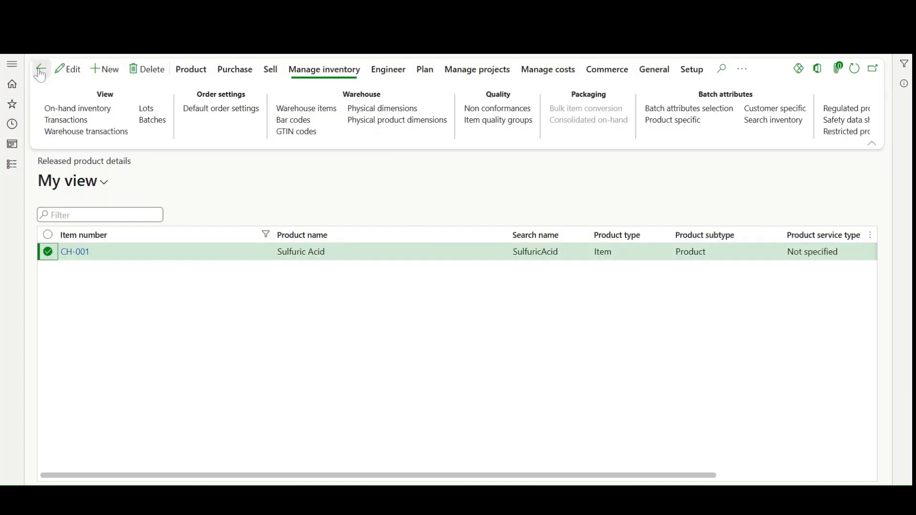
Examine the minimum and maximum Concentration in the customer-specific batch attributes of CH-001 for both customer accounts
{"action": "left_click", "coordinate": [788, 113]}
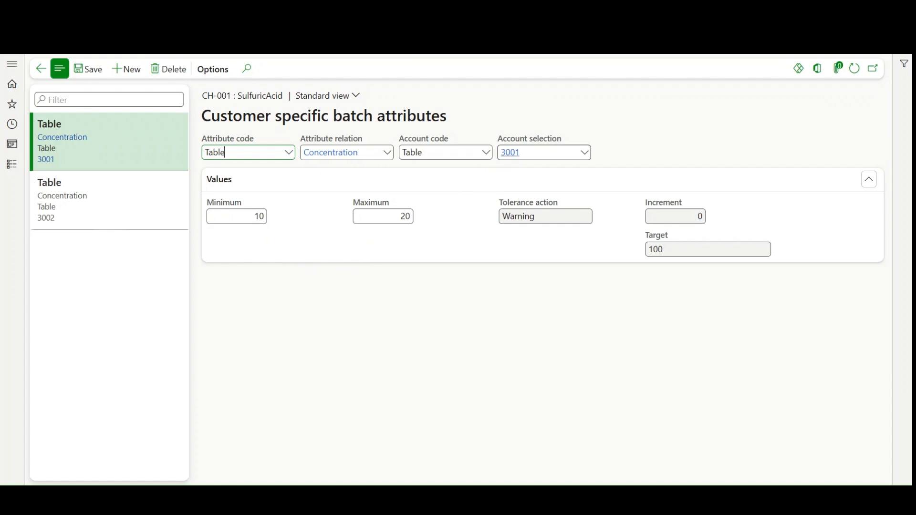
{"action": "mouse_move", "coordinate": [544, 153]}
{"action": "key", "text": "Tab"}
{"action": "key", "text": "Tab"}
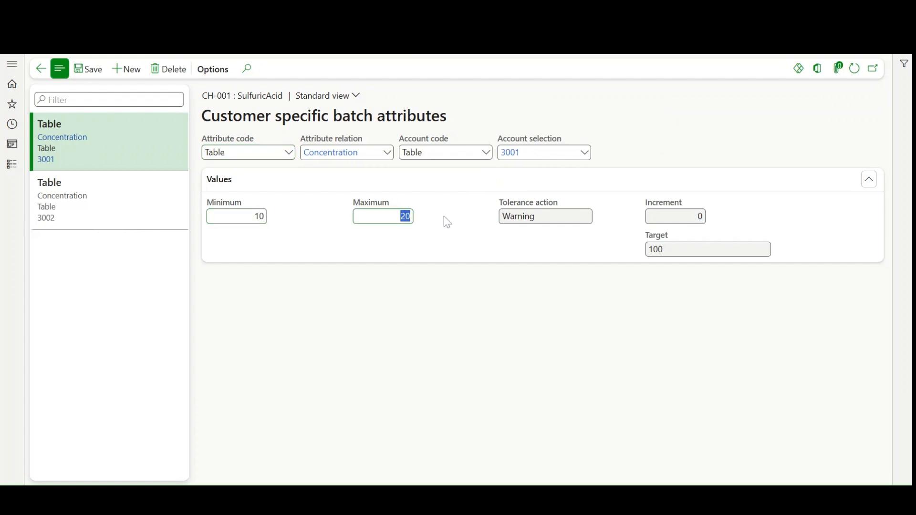
{"action": "left_click", "coordinate": [67, 217]}
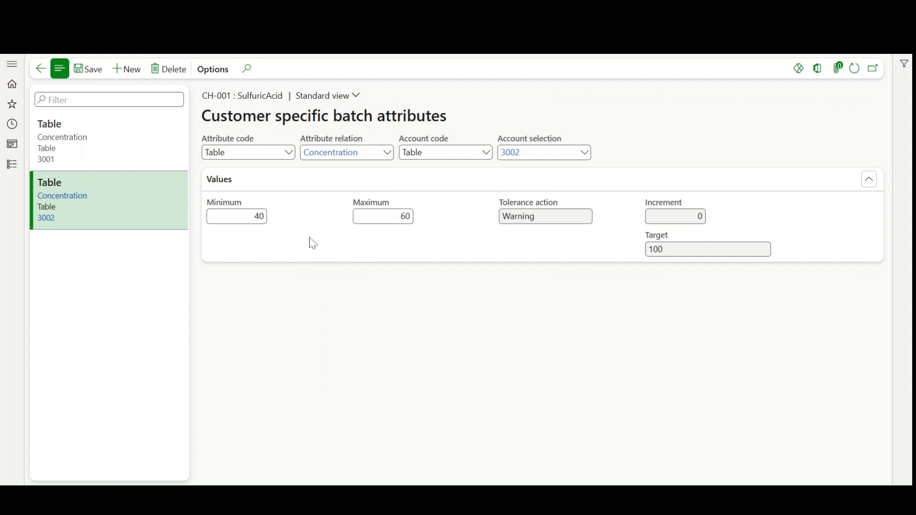
{"action": "left_click", "coordinate": [258, 217]}
{"action": "left_click", "coordinate": [389, 217]}
{"action": "left_click", "coordinate": [40, 68]}
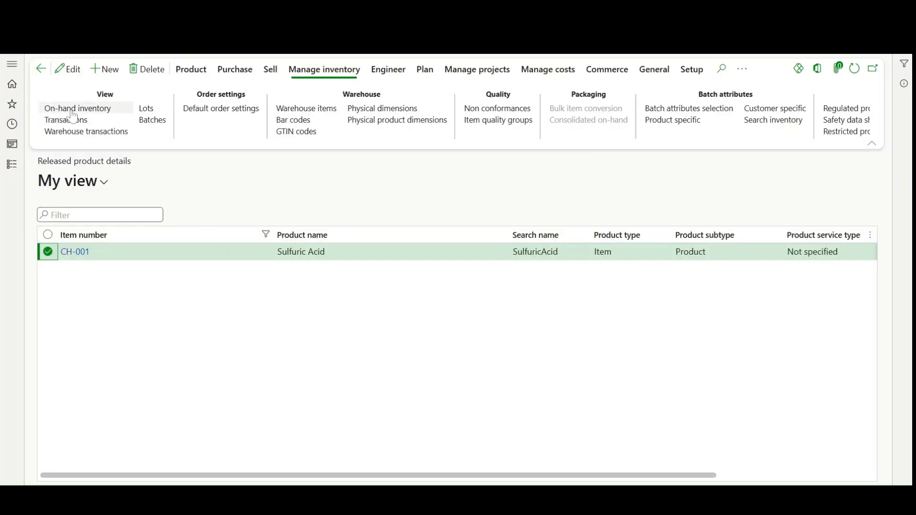
Examine the on-hand inventory of CH-001 for batches B-001 and B-002
{"action": "left_click", "coordinate": [72, 111]}
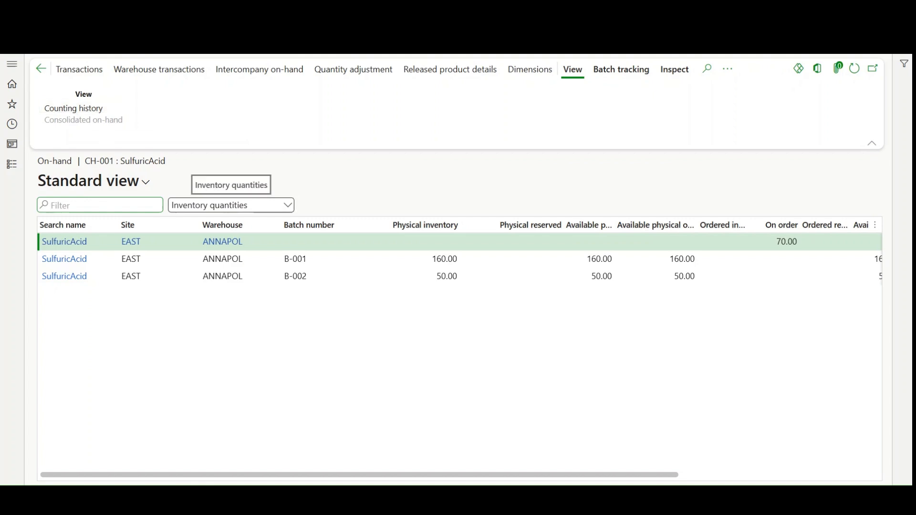
{"action": "left_click", "coordinate": [316, 259]}
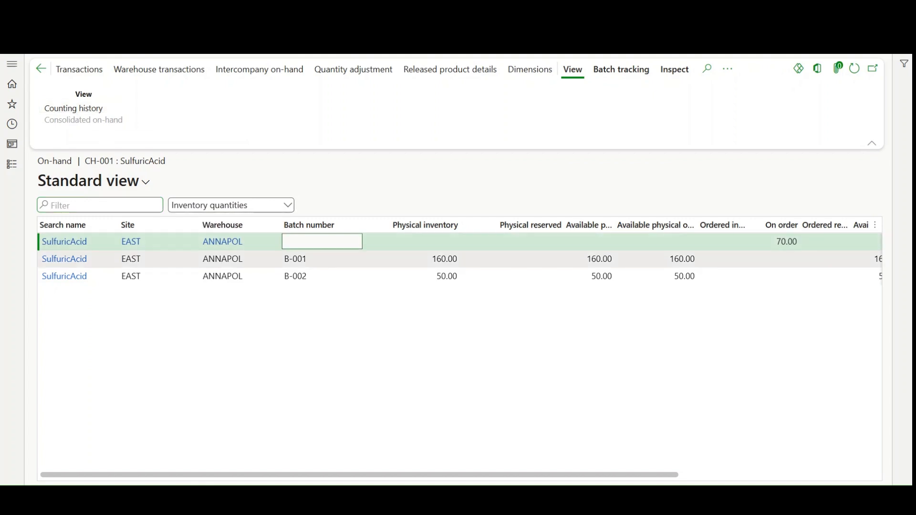
{"action": "left_click", "coordinate": [288, 278]}
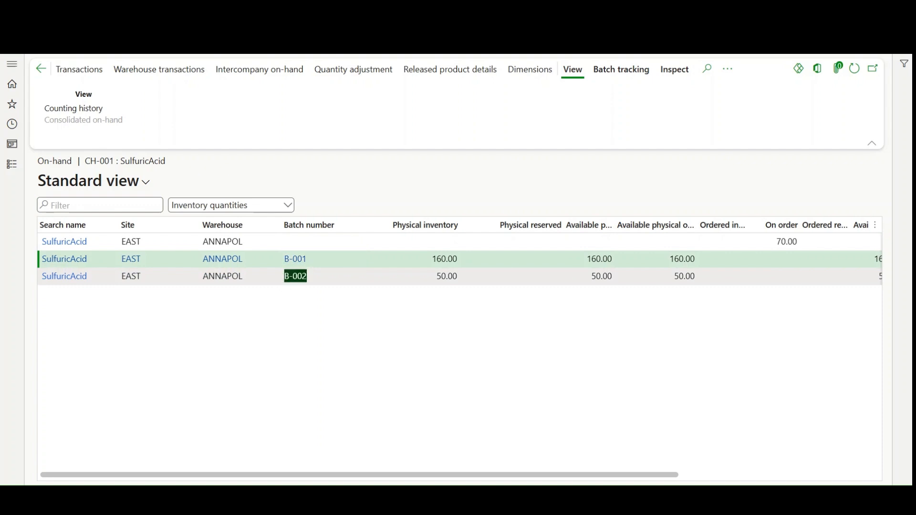
{"action": "mouse_move", "coordinate": [240, 277]}
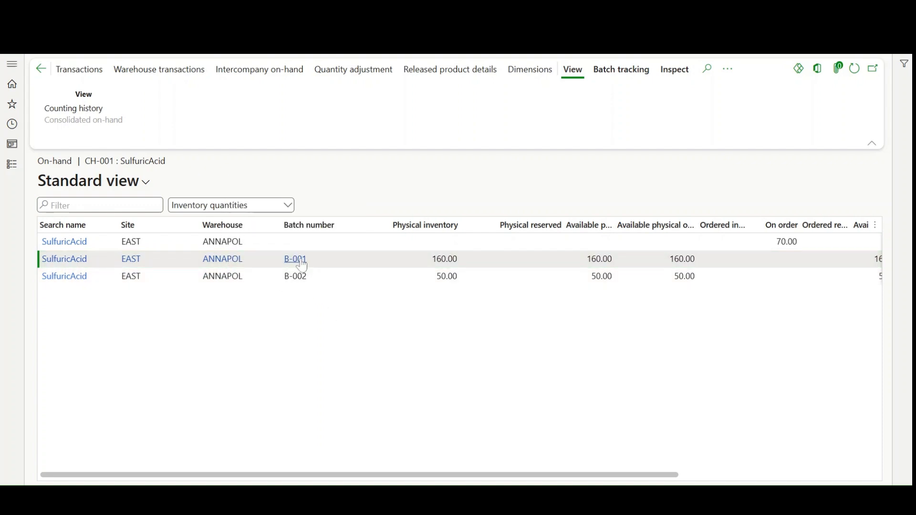
Examine the inventory batch attribute values of batch B-001 and of batch B-002
{"action": "left_click", "coordinate": [302, 261]}
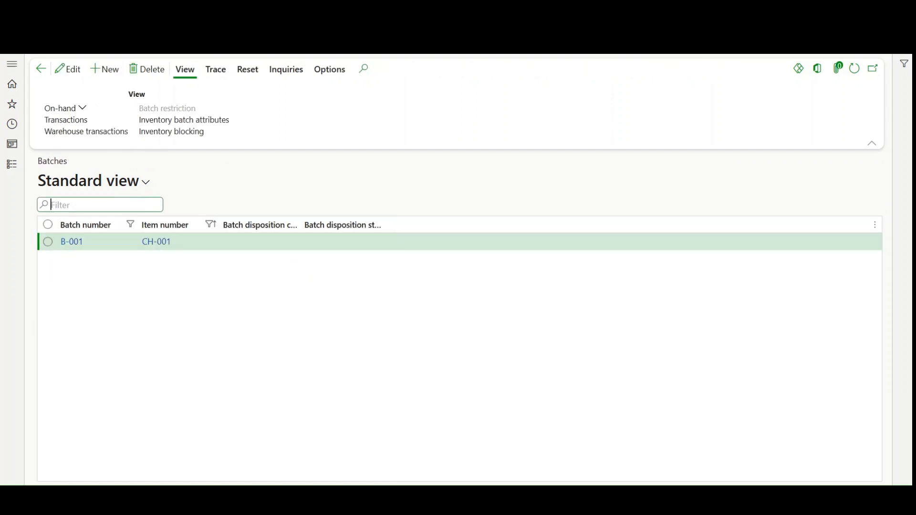
{"action": "left_click", "coordinate": [219, 125]}
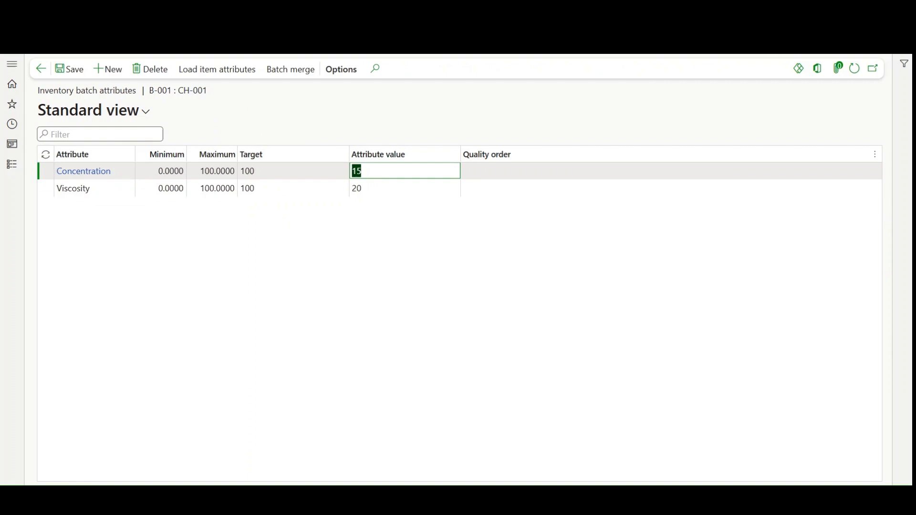
{"action": "left_click", "coordinate": [38, 73]}
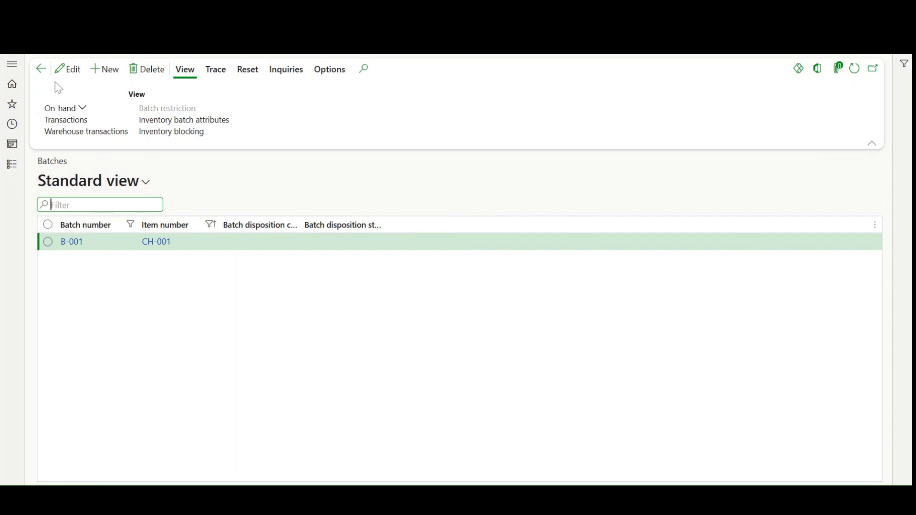
{"action": "left_click", "coordinate": [41, 69]}
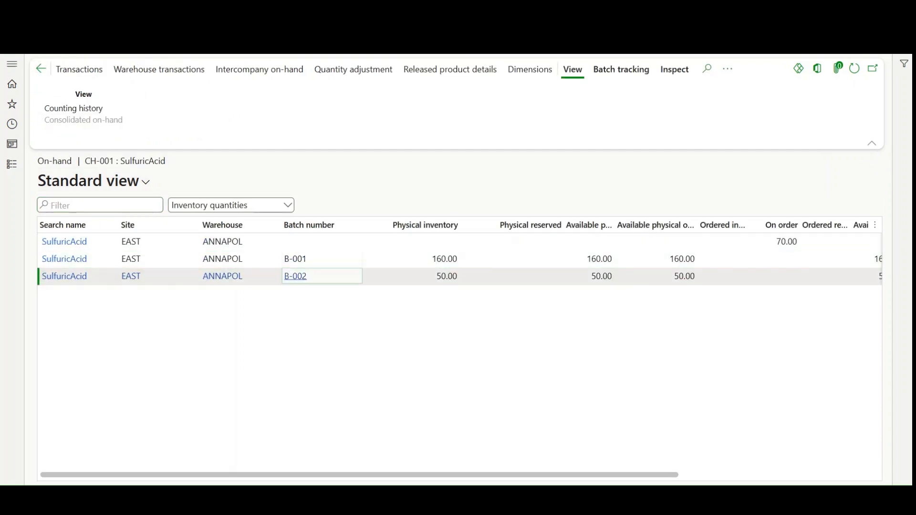
{"action": "left_click", "coordinate": [301, 276]}
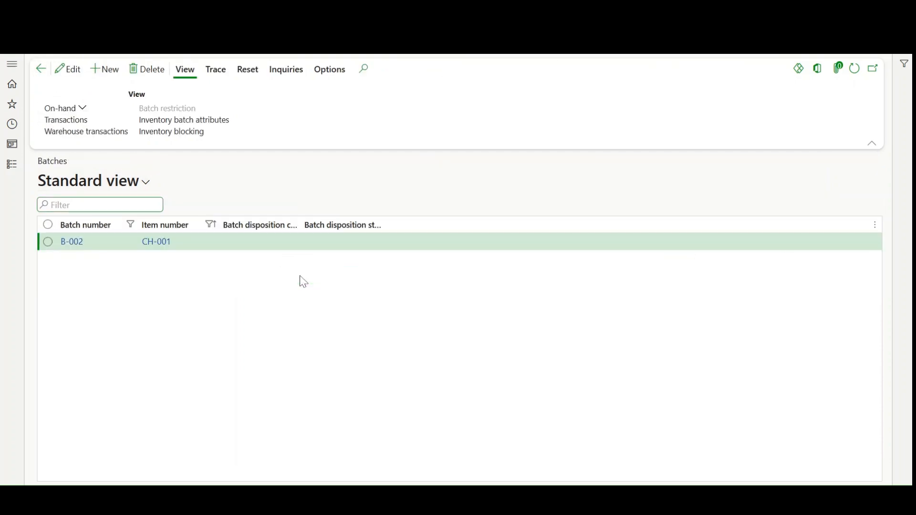
{"action": "left_click", "coordinate": [209, 123]}
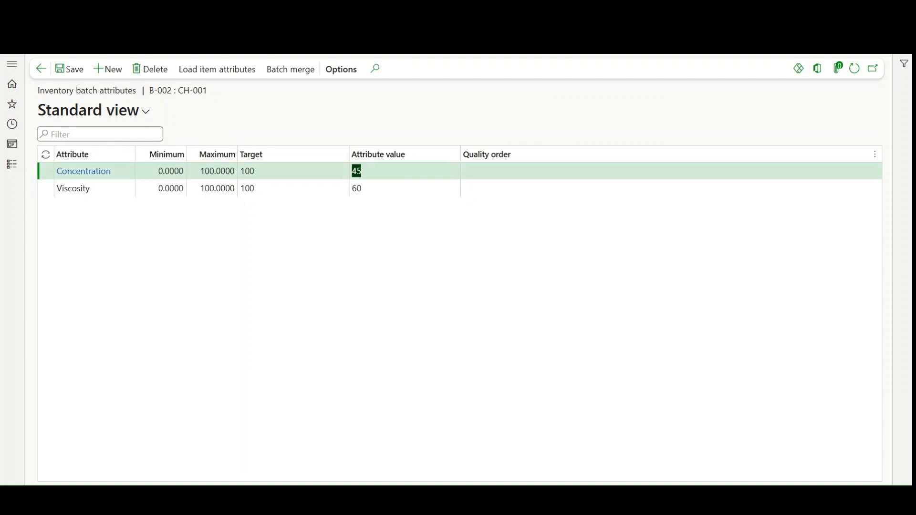
Open the Contoso Retail San Diego sales order and bring up the batch reservation for its Sulfuric Acid line
{"action": "left_click", "coordinate": [12, 64]}
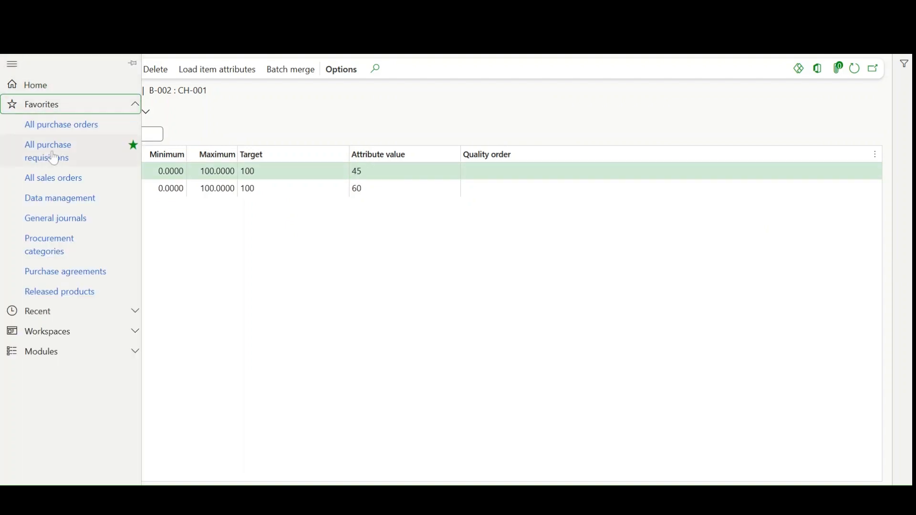
{"action": "left_click", "coordinate": [58, 183]}
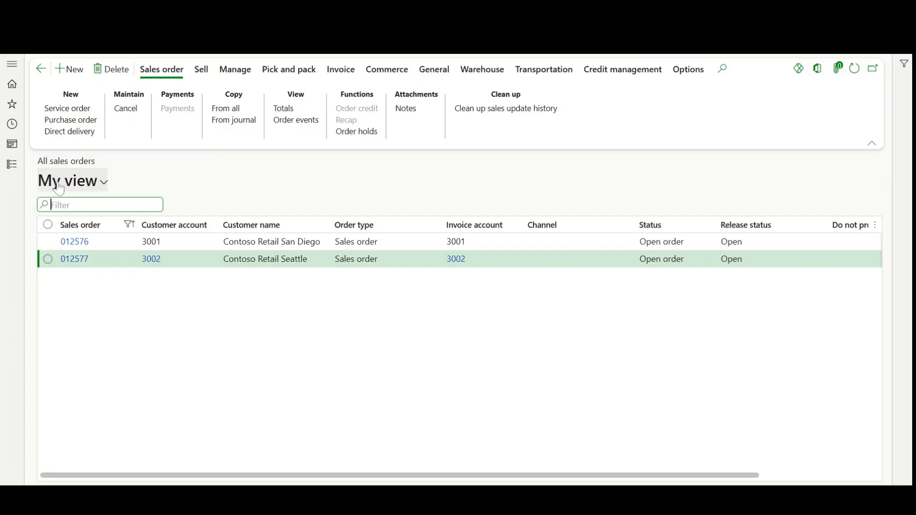
{"action": "left_click", "coordinate": [48, 244]}
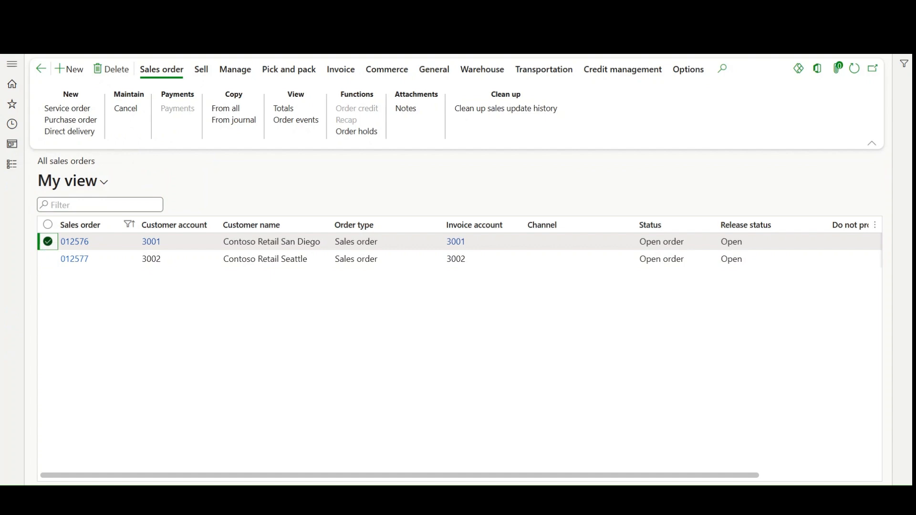
{"action": "left_click", "coordinate": [83, 246]}
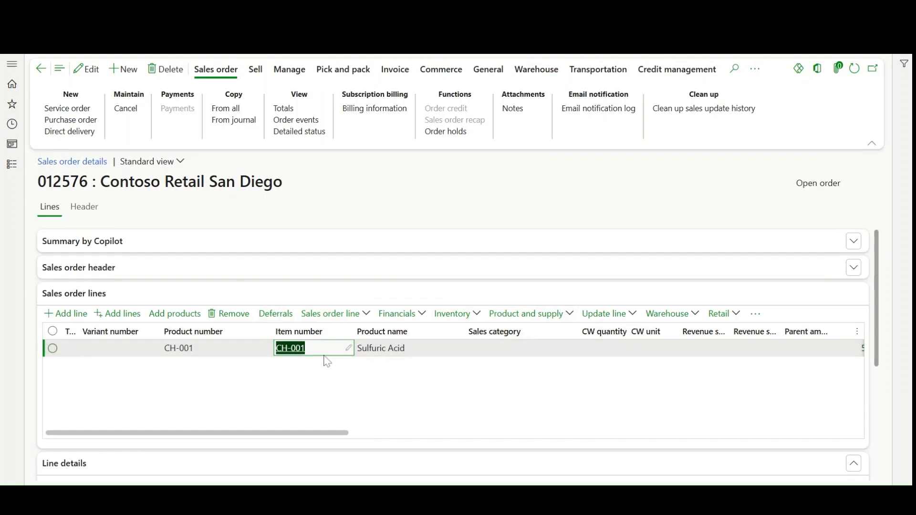
{"action": "mouse_move", "coordinate": [304, 350]}
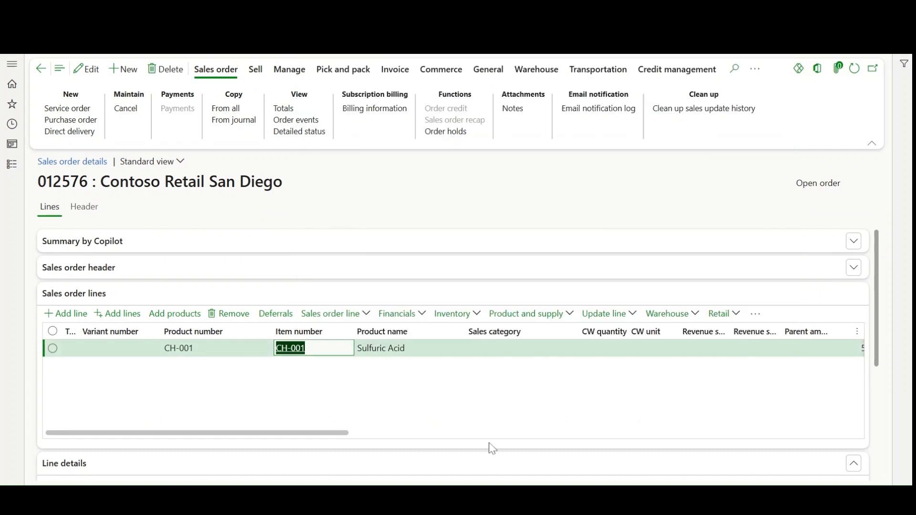
{"action": "left_click", "coordinate": [468, 316]}
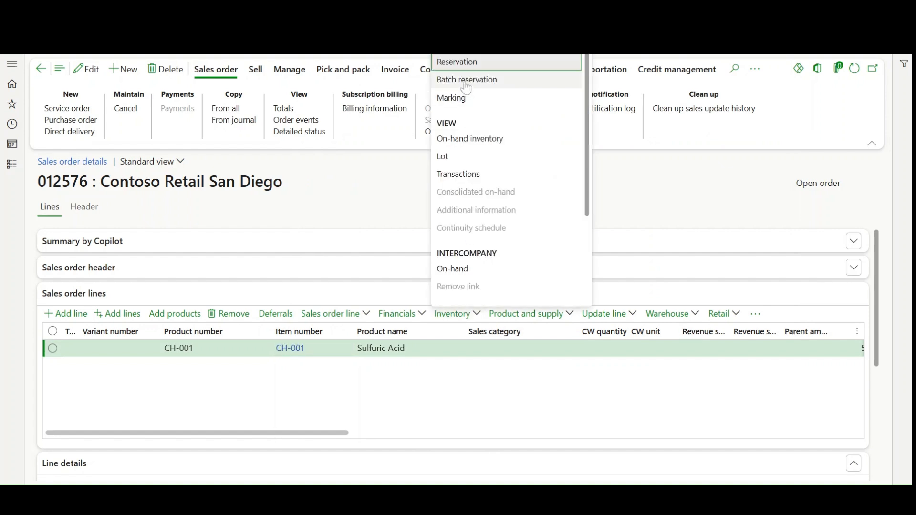
{"action": "left_click", "coordinate": [469, 85]}
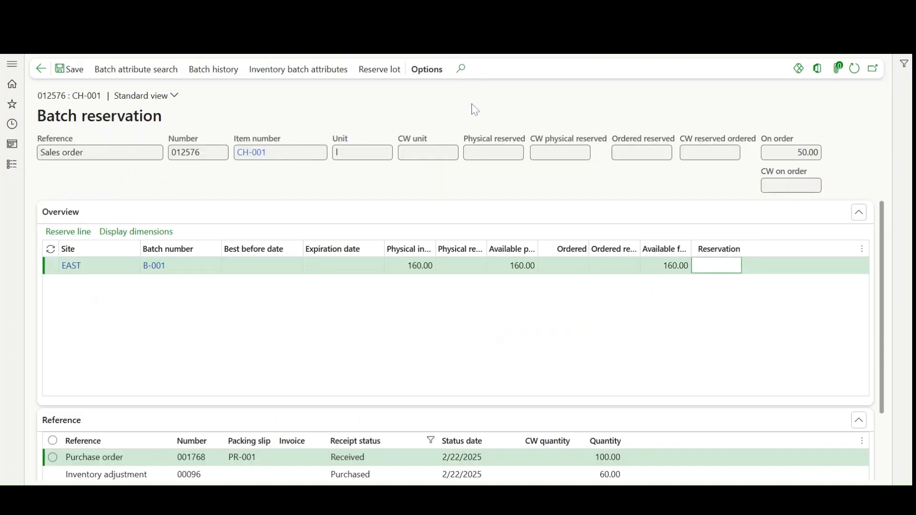
Set the reservation quantity of batch B-001 to 160 and return to the list of all sales orders
{"action": "left_click", "coordinate": [185, 268]}
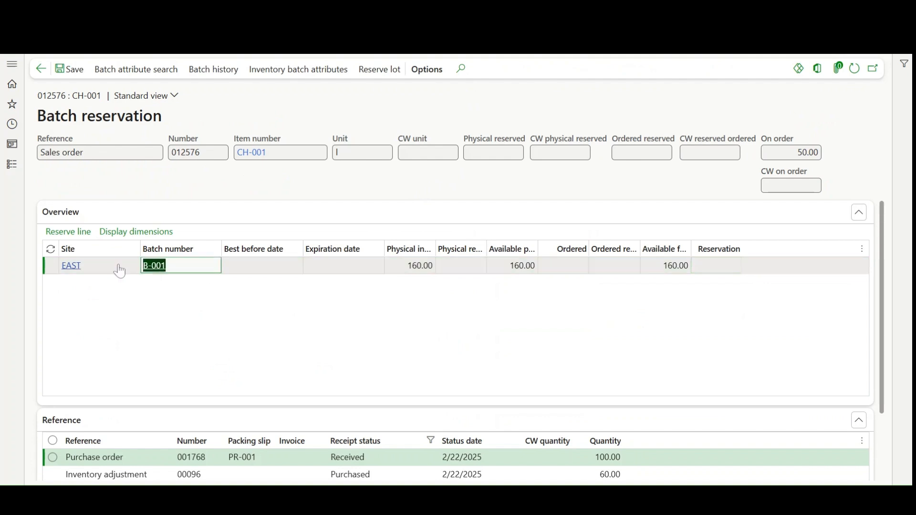
{"action": "mouse_move", "coordinate": [120, 272]}
{"action": "left_click", "coordinate": [719, 265]}
{"action": "type", "text": "160"}
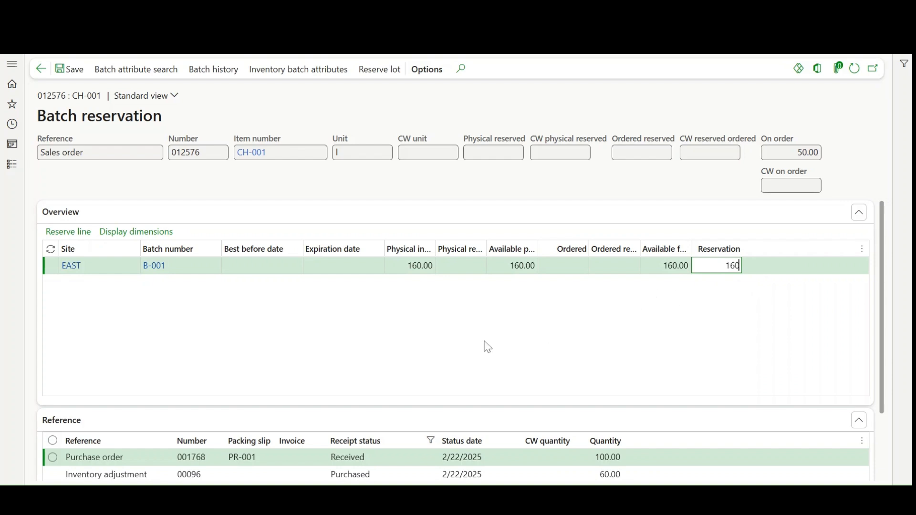
{"action": "left_click", "coordinate": [167, 219]}
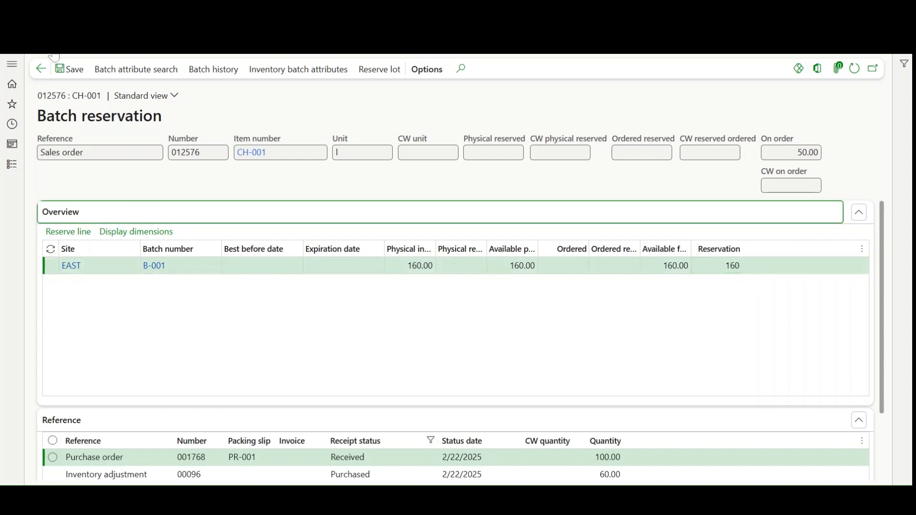
{"action": "left_click", "coordinate": [42, 71]}
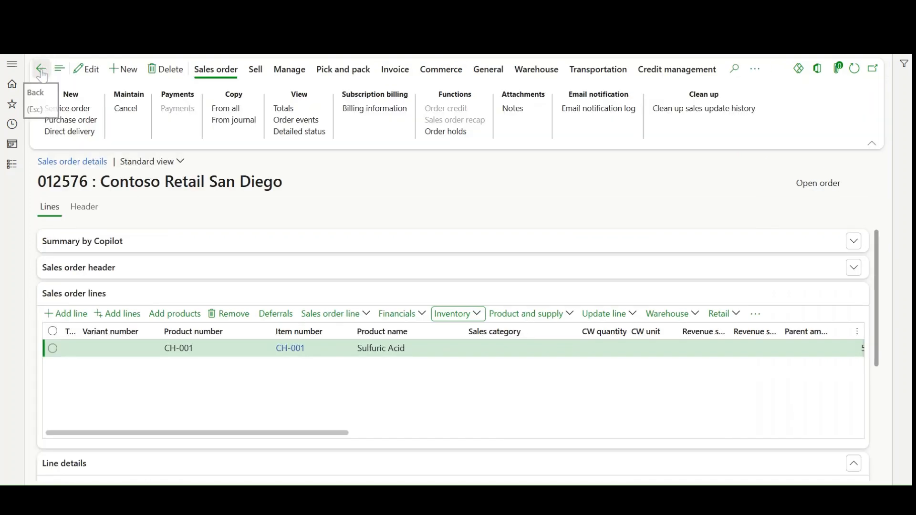
{"action": "left_click", "coordinate": [41, 72]}
Open the Contoso Retail Seattle sales order and bring up the batch reservation for its Sulfuric Acid line
{"action": "left_click", "coordinate": [191, 261]}
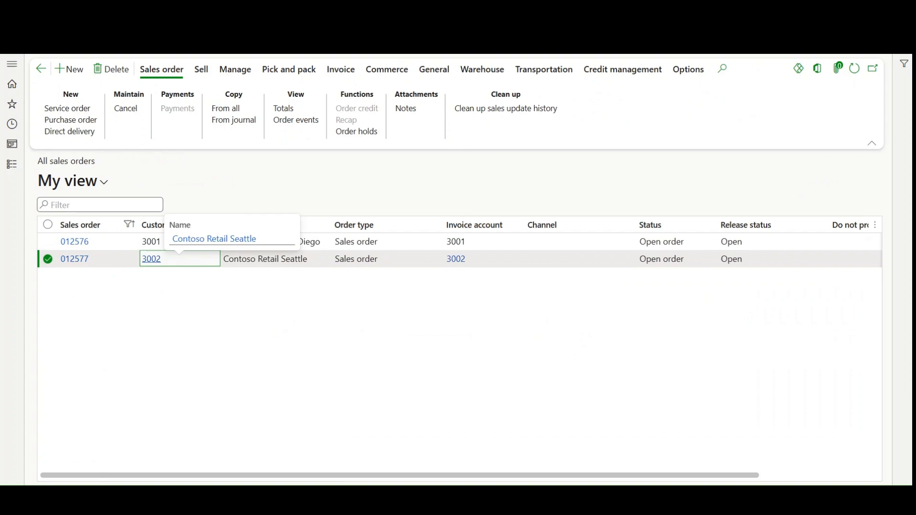
{"action": "left_click", "coordinate": [88, 264]}
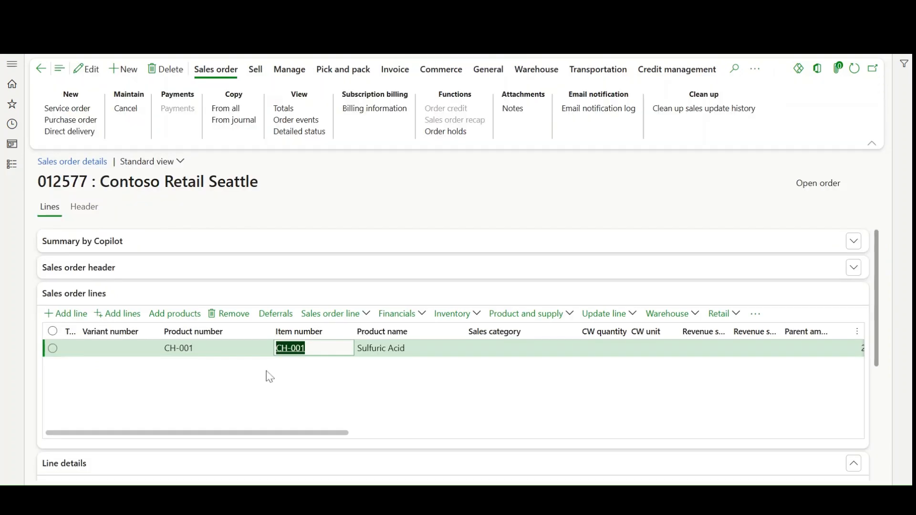
{"action": "mouse_move", "coordinate": [316, 355]}
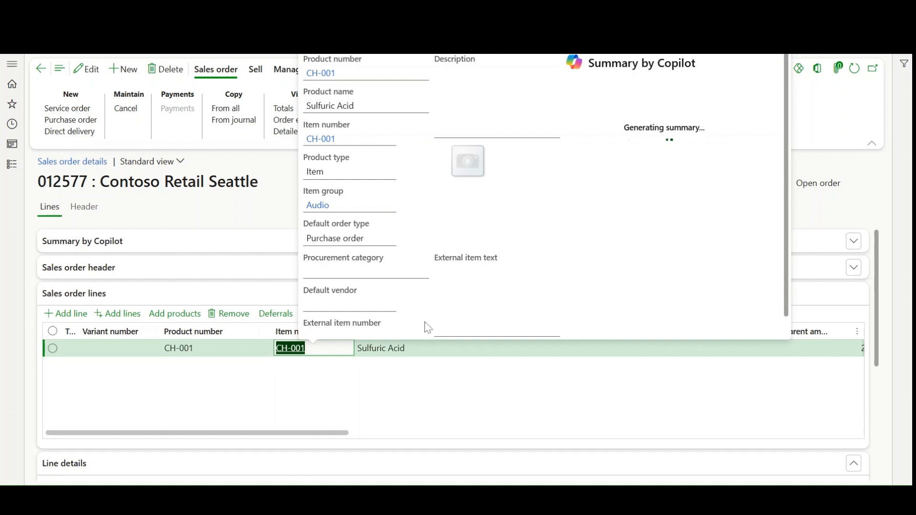
{"action": "left_click", "coordinate": [448, 314]}
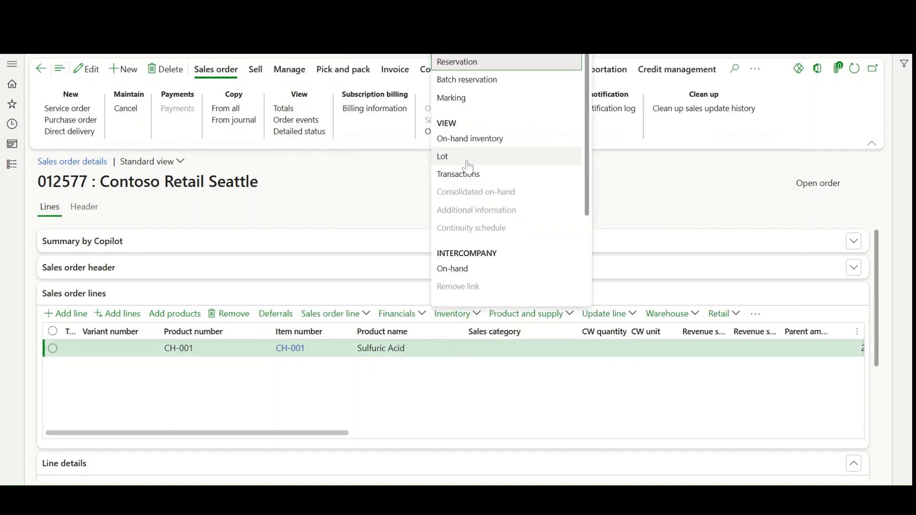
{"action": "left_click", "coordinate": [467, 83]}
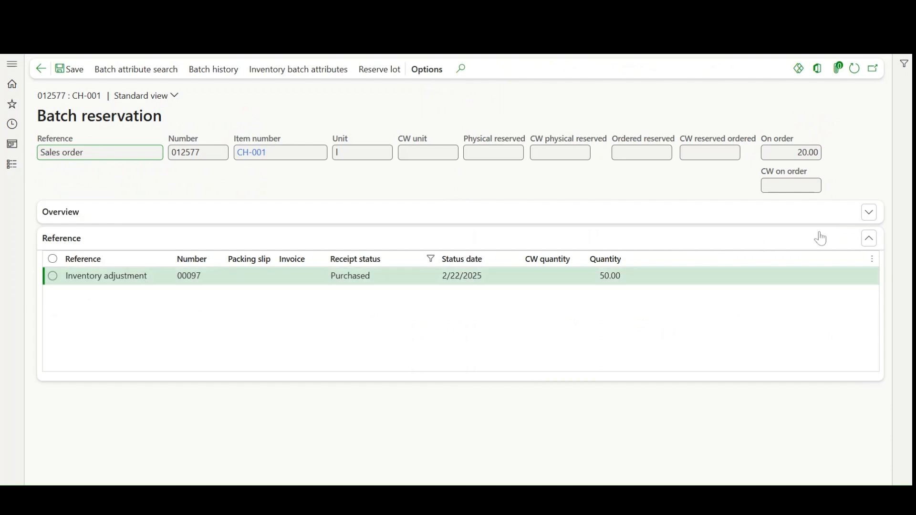
Expand the batch overview, enter a reservation quantity of 50 for batch B-002, save it, and return to the sales order
{"action": "left_click", "coordinate": [812, 218]}
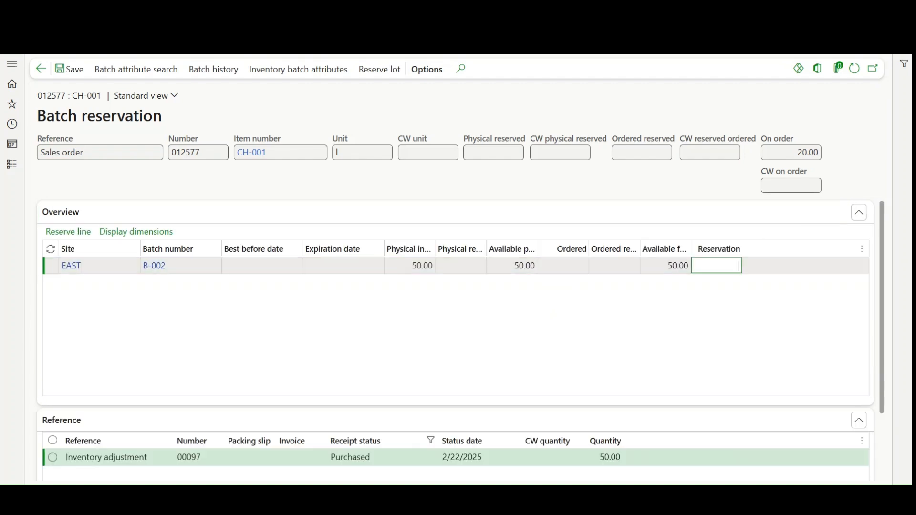
{"action": "left_click", "coordinate": [191, 268]}
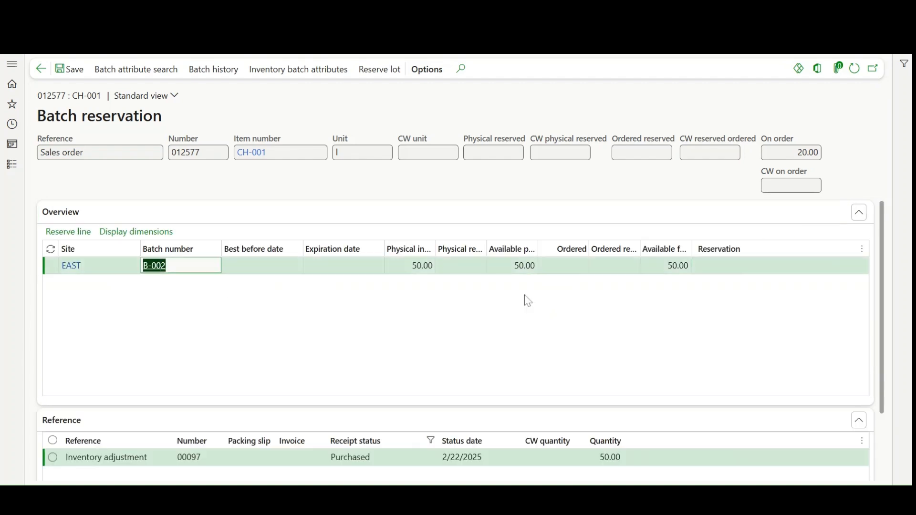
{"action": "left_click", "coordinate": [721, 266]}
{"action": "type", "text": "50"}
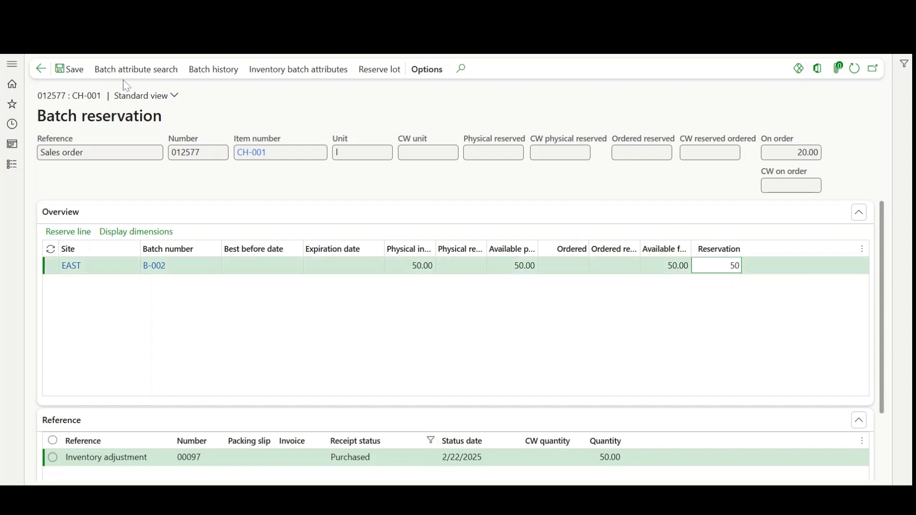
{"action": "left_click", "coordinate": [67, 70]}
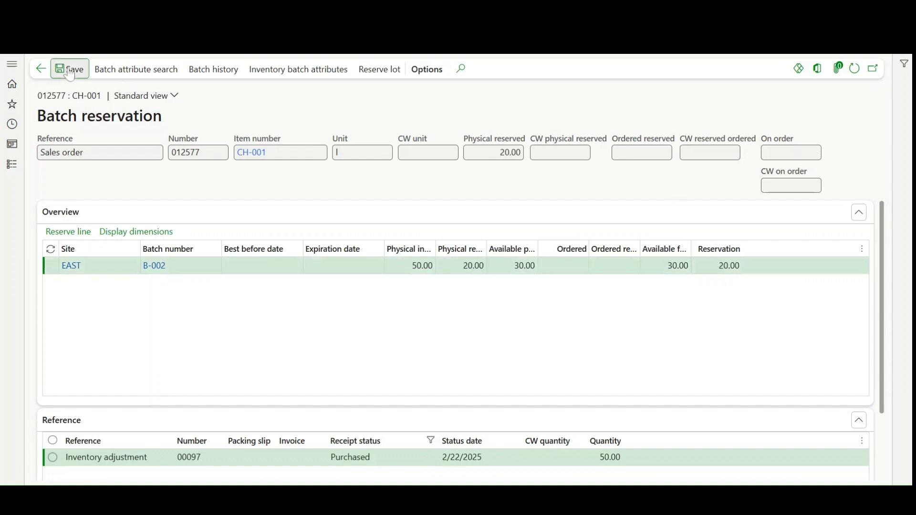
{"action": "left_click", "coordinate": [41, 70]}
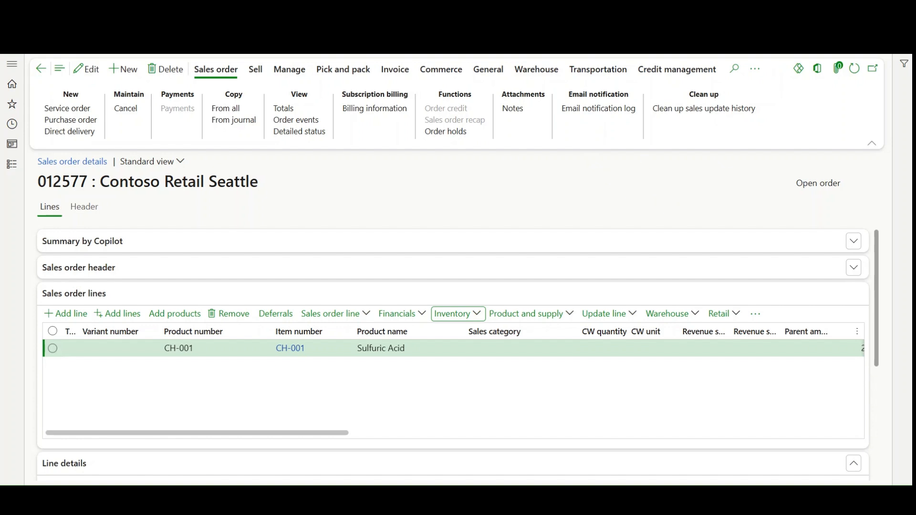